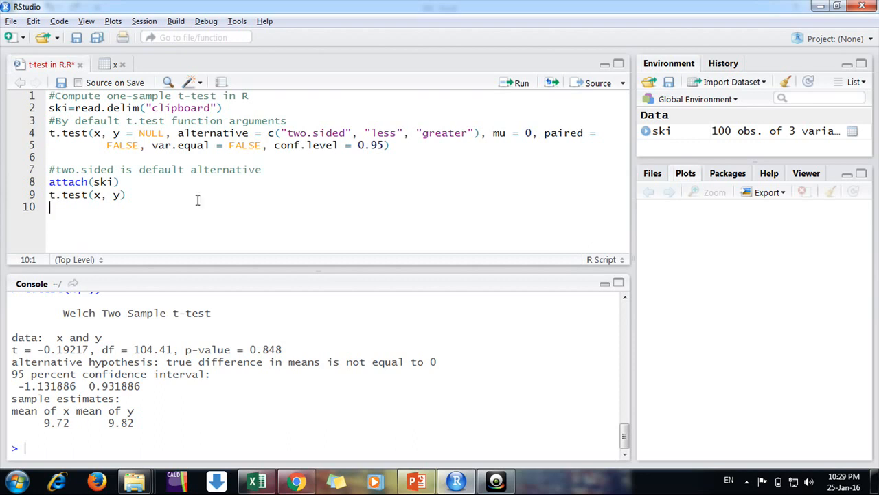
- Examine the t.test function name and its full default argument list on lines 4 and 5 of the script
left_click(89, 133)
left_click_drag(89, 133, 49, 134)
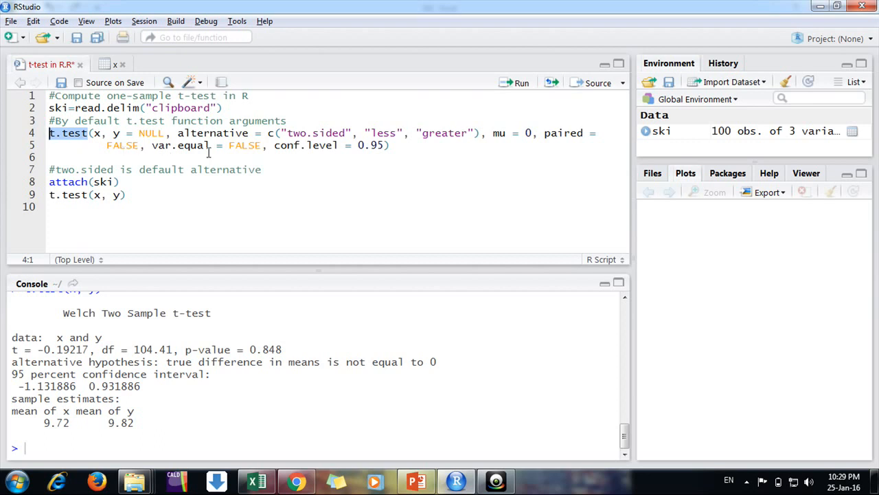
left_click_drag(406, 146, 87, 138)
left_click(284, 172)
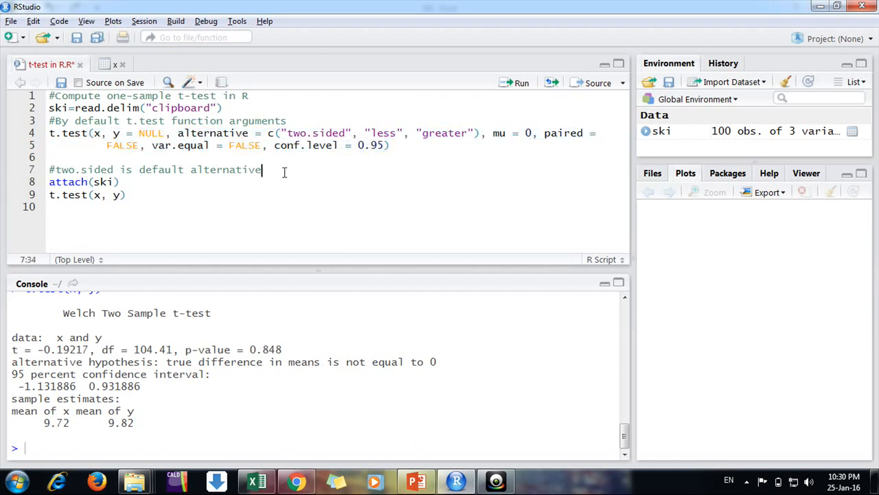
- Open the ski data frame for viewing and close the separate x data view
left_click(733, 132)
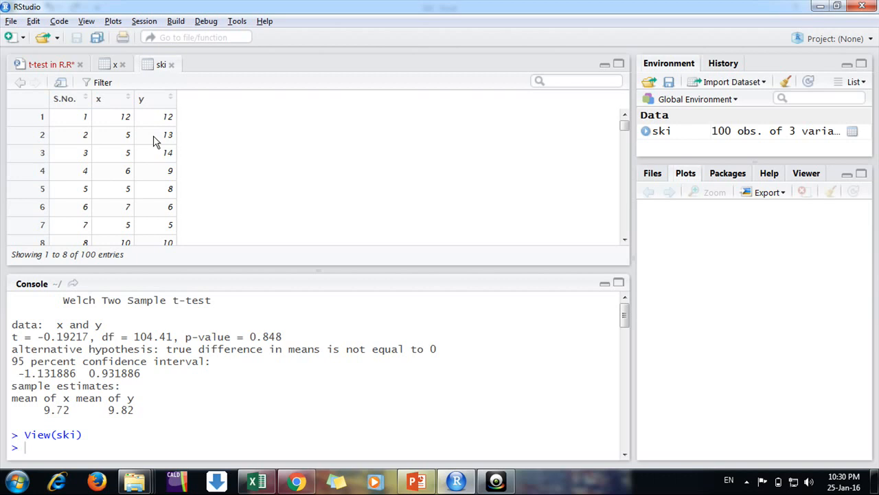
left_click(112, 65)
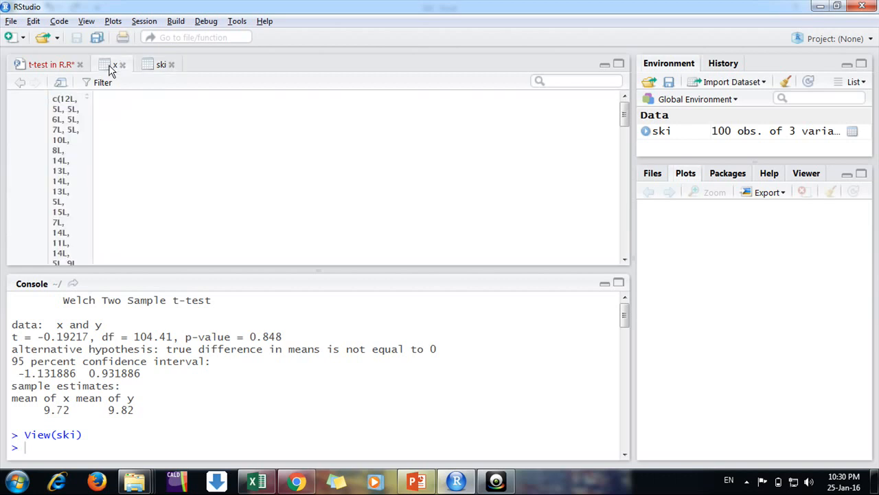
left_click(122, 65)
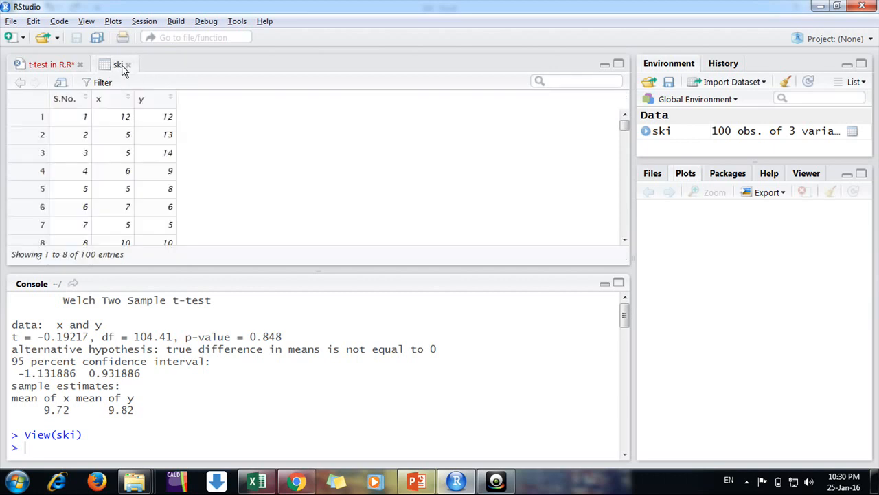
- Run the attach(ski) line of the t-test script so the data columns can be used by name
left_click(62, 68)
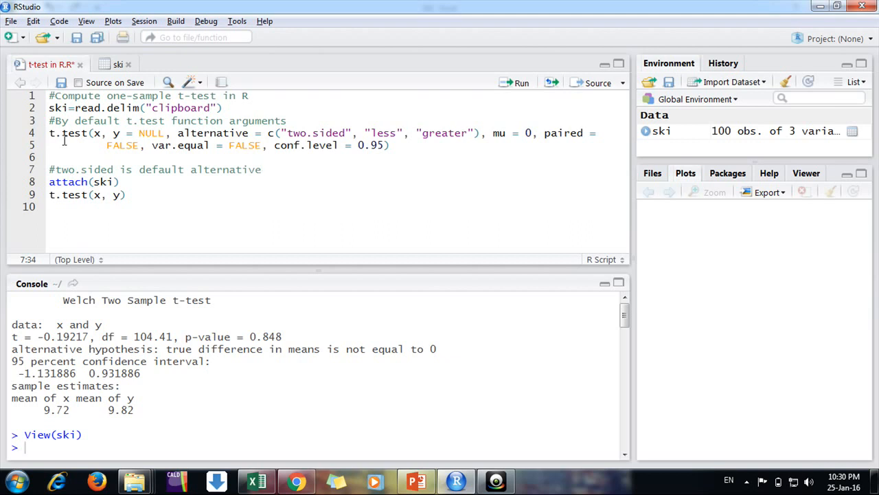
left_click(74, 195)
left_click(101, 196)
left_click(137, 182)
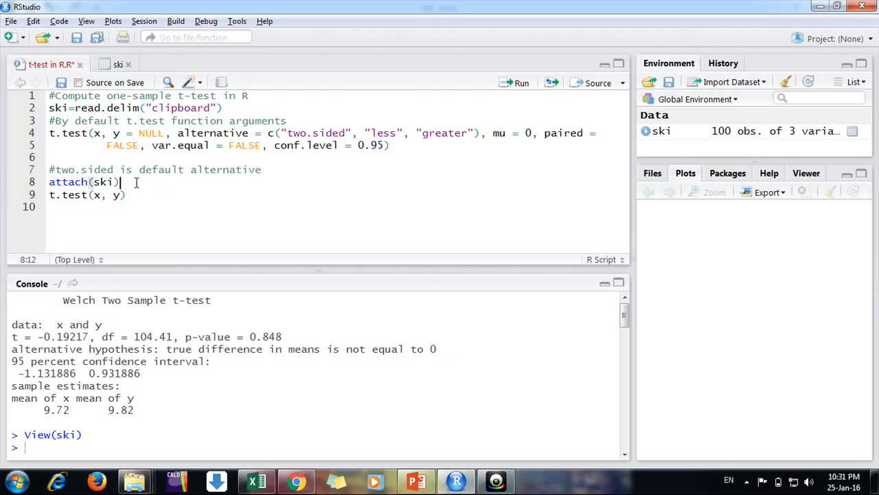
left_click(517, 88)
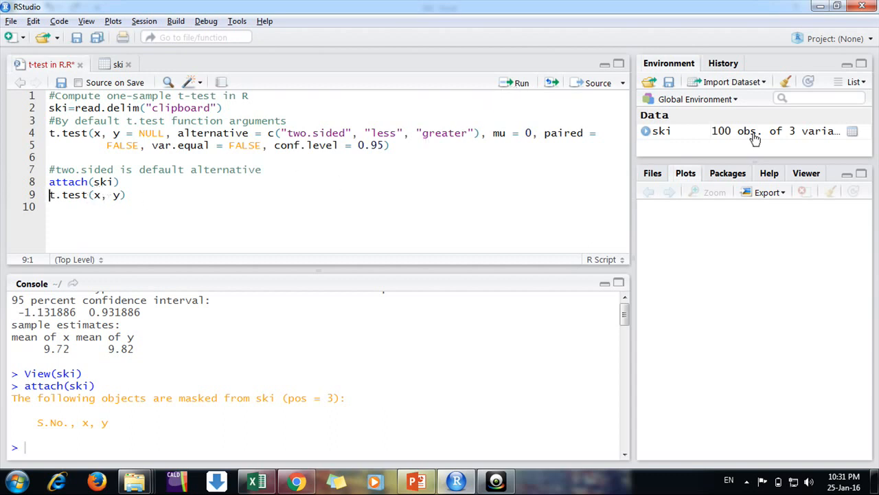
- Check the x and y columns in the ski data and run the t.test(x, y) line of the script
left_click(731, 137)
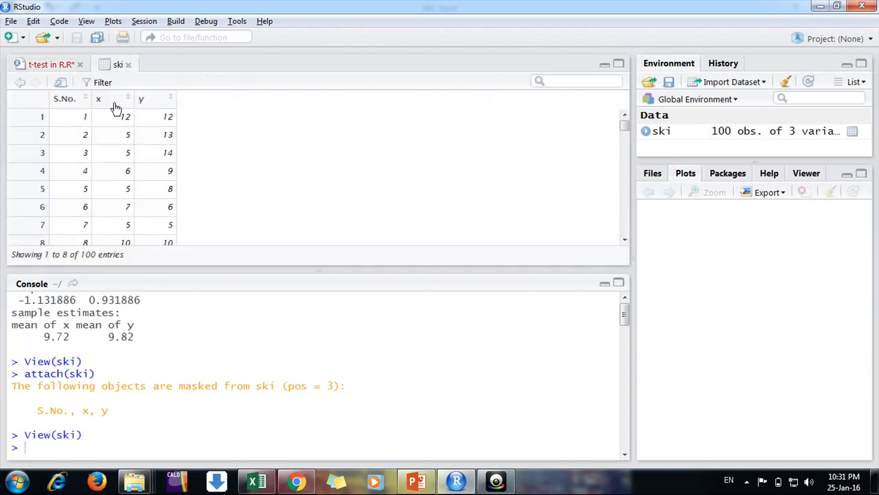
left_click(60, 64)
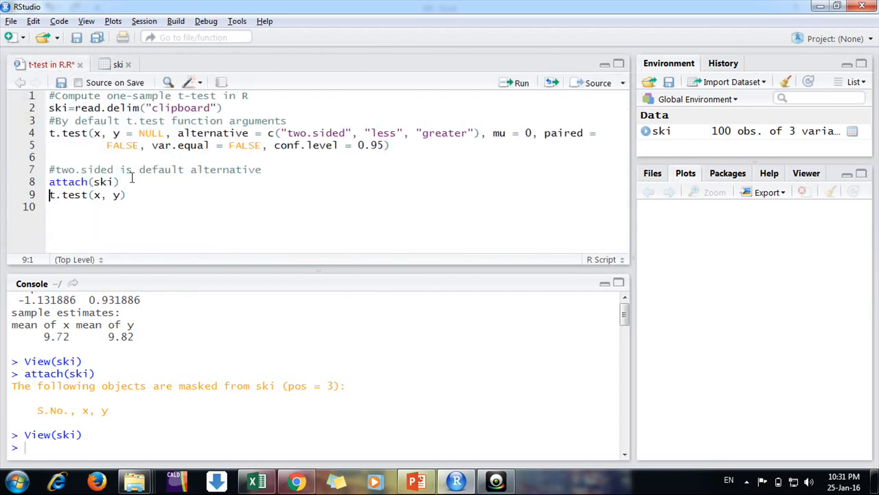
double_click(96, 197)
double_click(116, 196)
left_click(134, 197)
key("ctrl+Return")
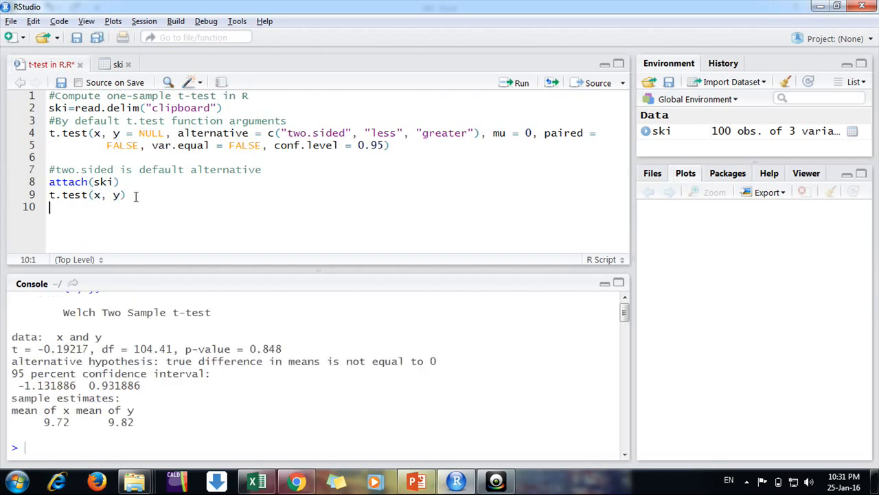
- Examine the default "two.sided" alternative and the mu, paired, var.equal and conf.level defaults in the t.test arguments
left_click(137, 196)
left_click_drag(282, 133, 351, 132)
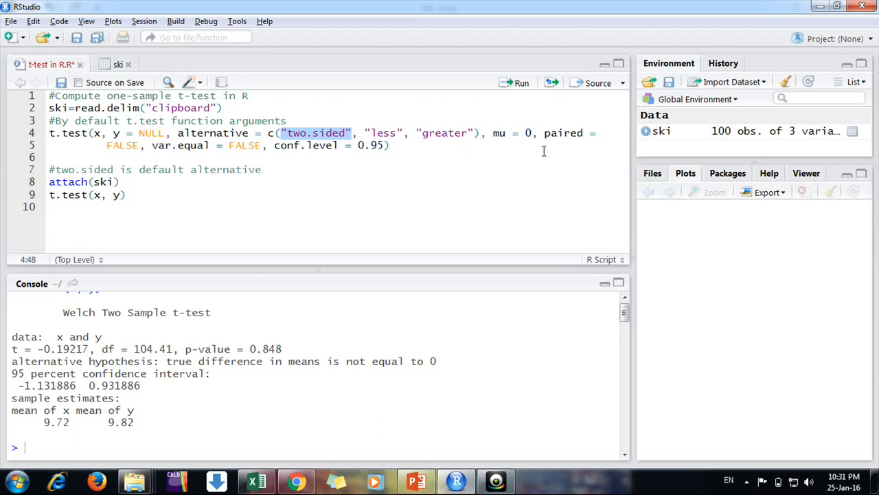
left_click_drag(492, 133, 387, 153)
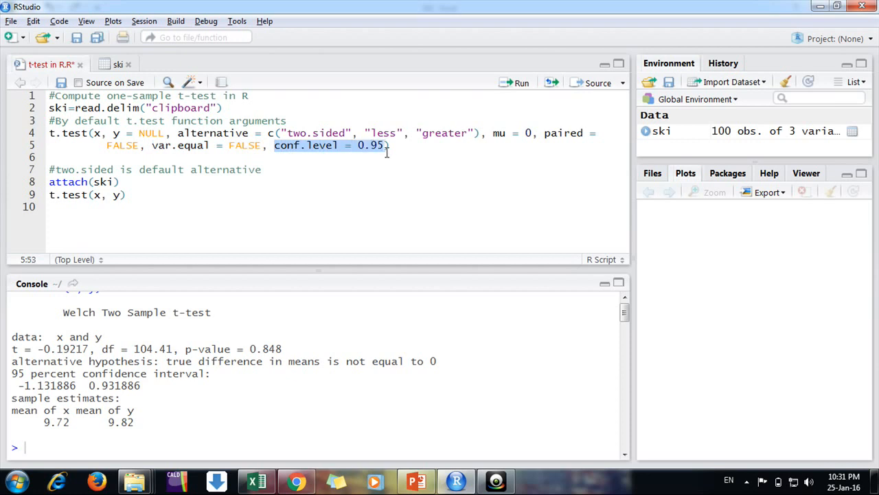
left_click(137, 199)
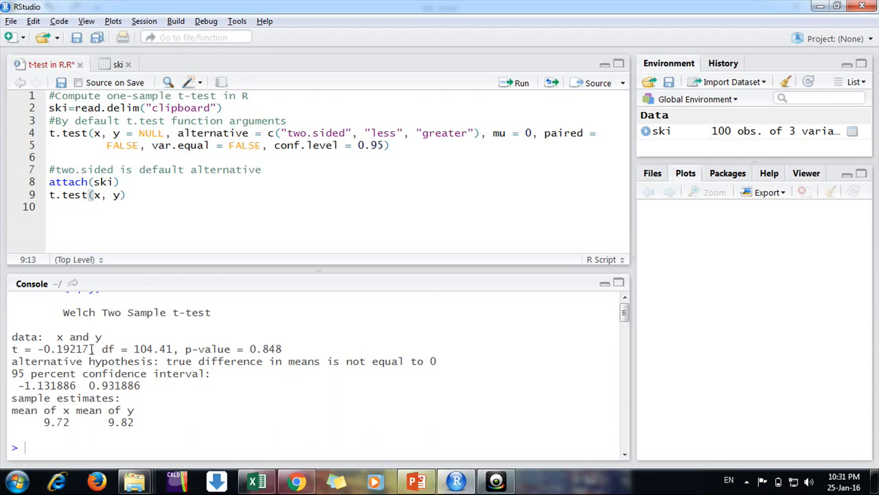
- Examine the sample means, t statistic and p-value in the Welch test output against the default mu argument
left_click_drag(12, 410, 140, 426)
left_click(81, 421)
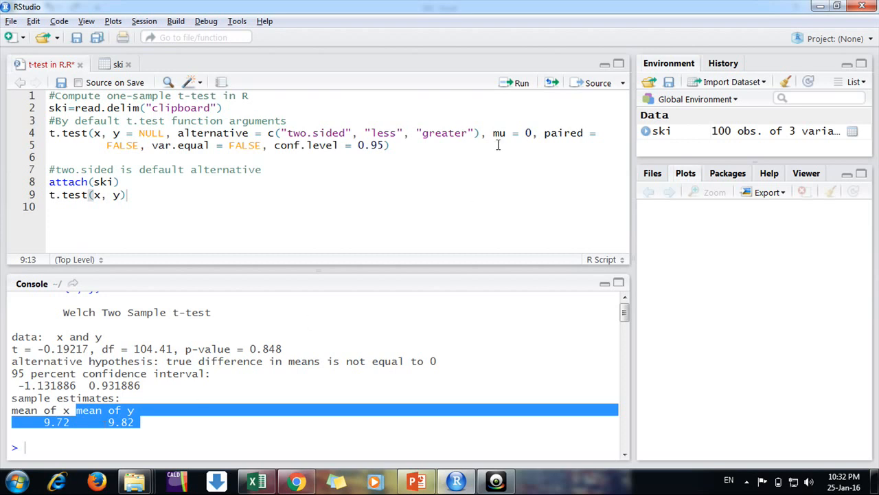
left_click_drag(490, 133, 535, 133)
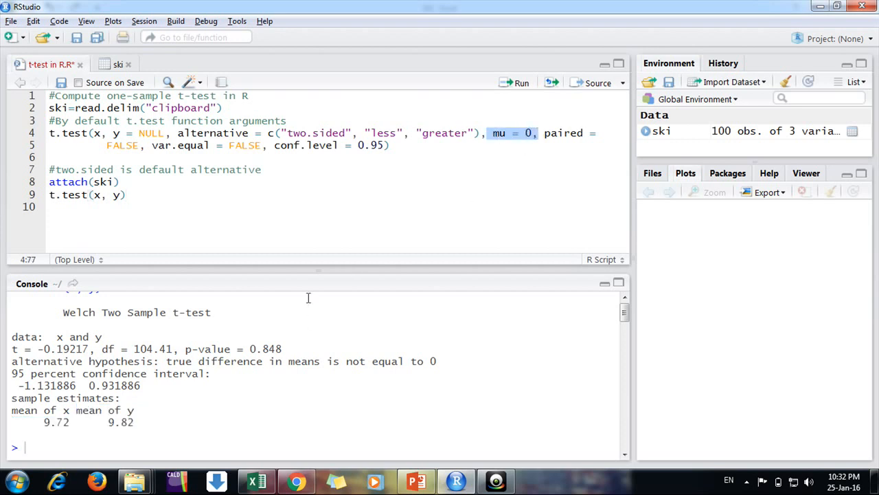
left_click(130, 197)
scroll(124, 344, "up", 2)
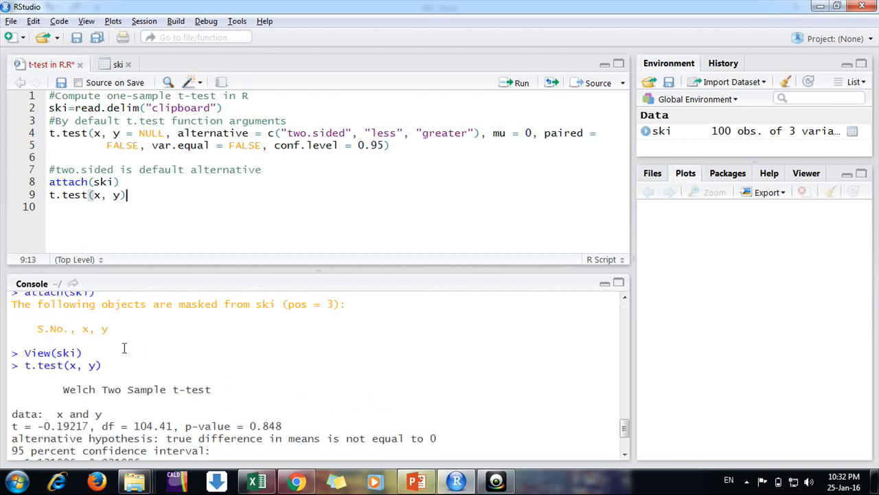
scroll(113, 364, "down", 1)
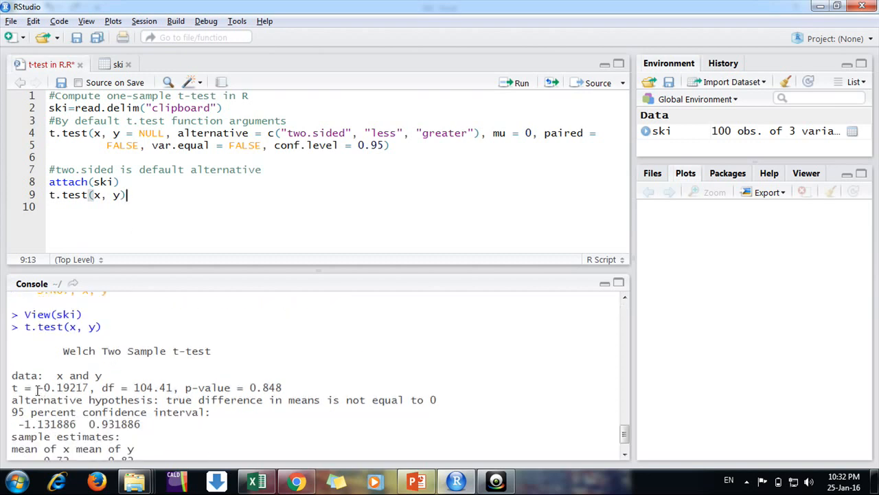
left_click_drag(38, 388, 90, 387)
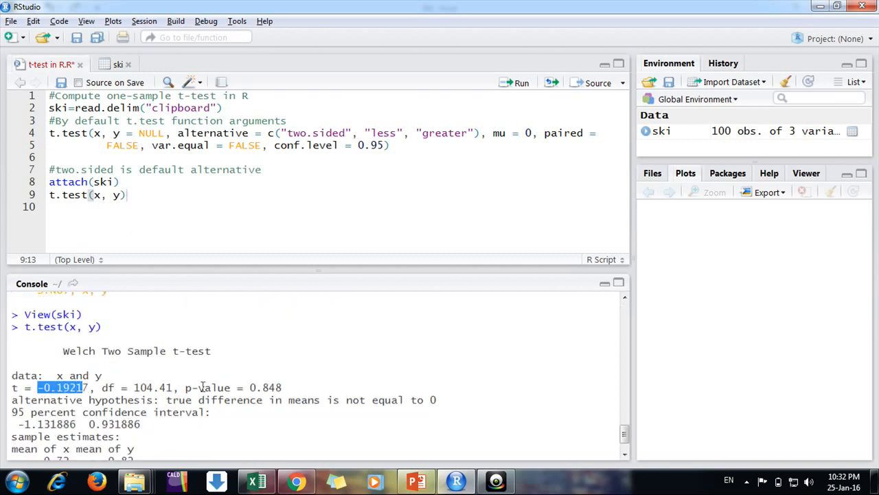
left_click(251, 388)
left_click_drag(251, 387, 288, 388)
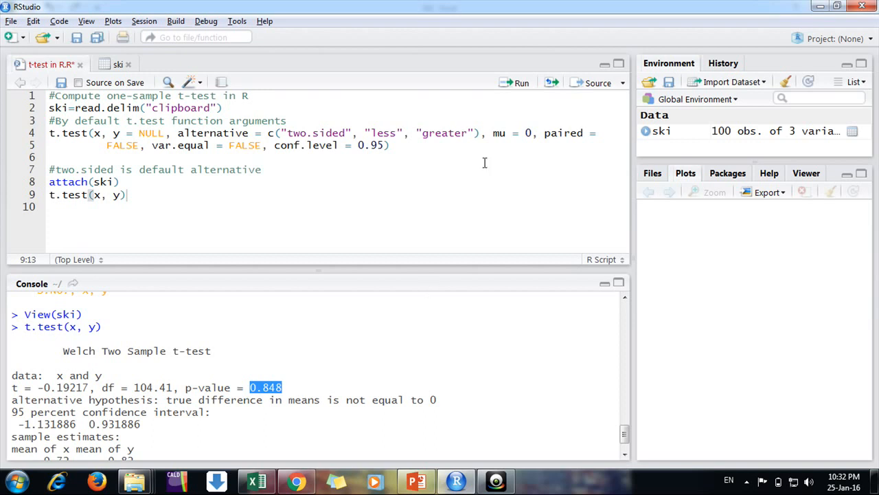
left_click(494, 133)
left_click_drag(494, 133, 529, 133)
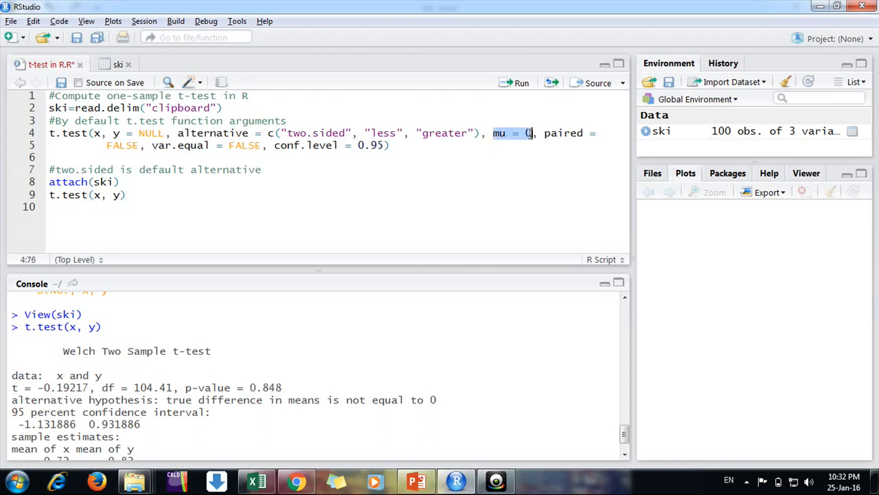